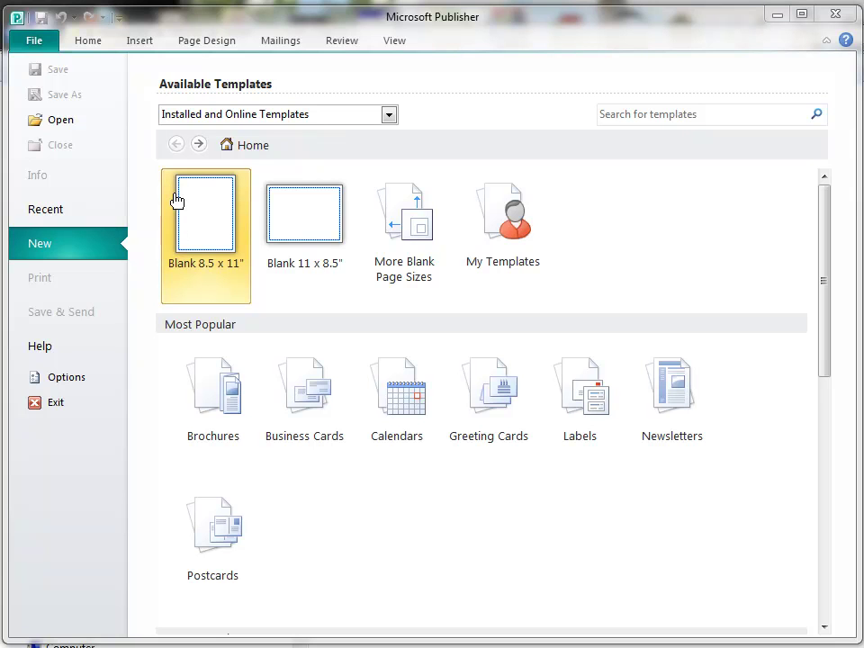
- Create a new publication from the Blank 8.5 x 11" template
double_click(200, 235)
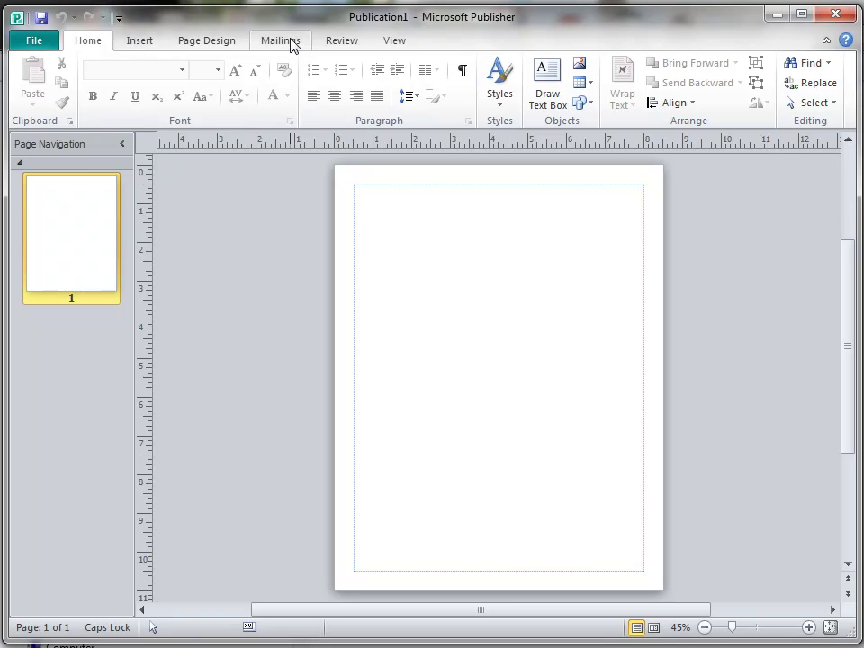
click(140, 43)
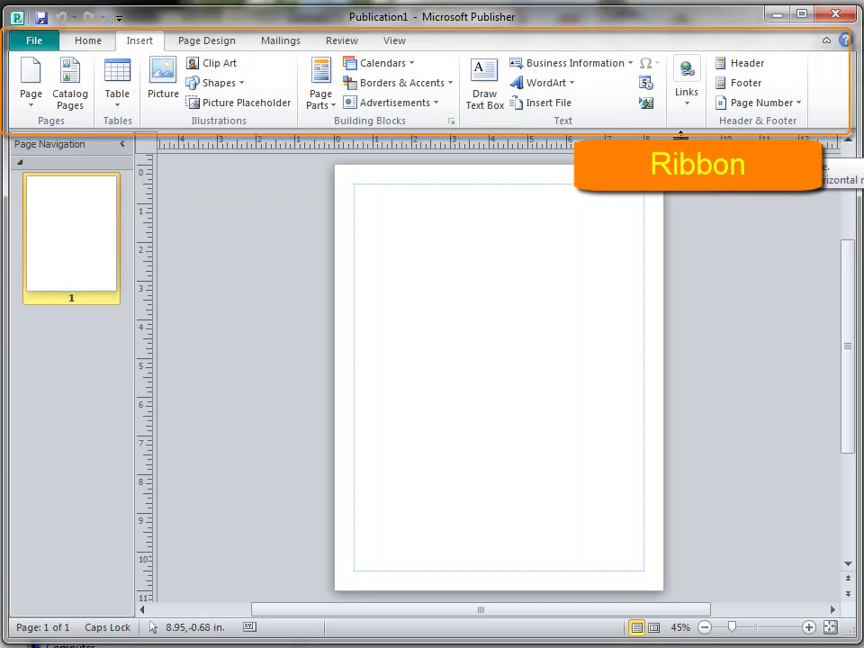
click(215, 47)
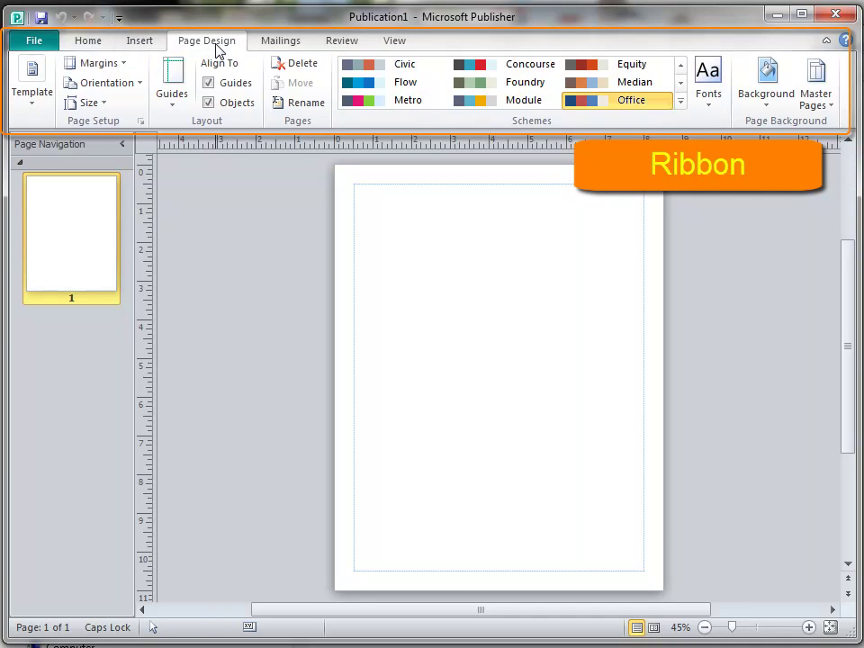
click(91, 43)
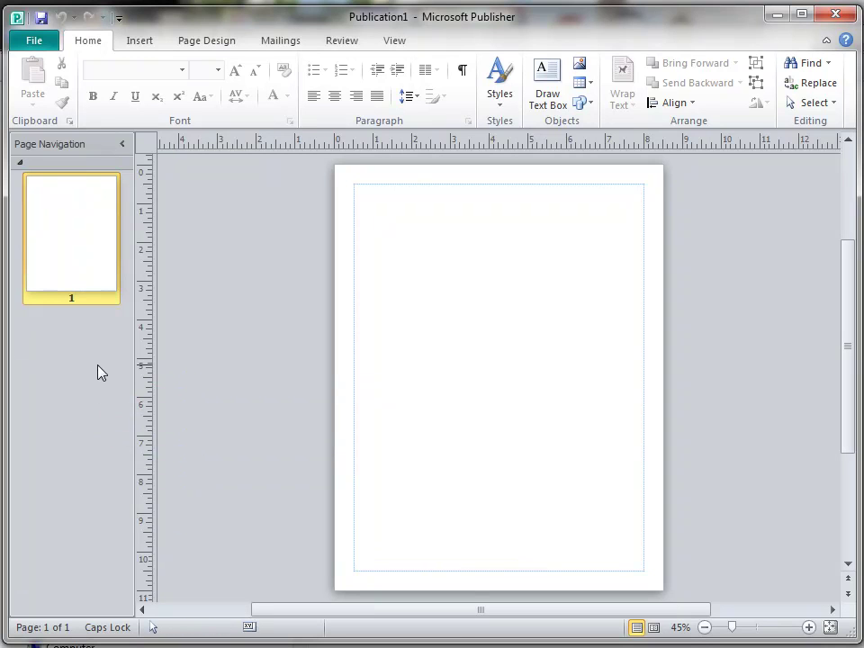
- Hide the page navigation pane to leave more room around the page
click(398, 42)
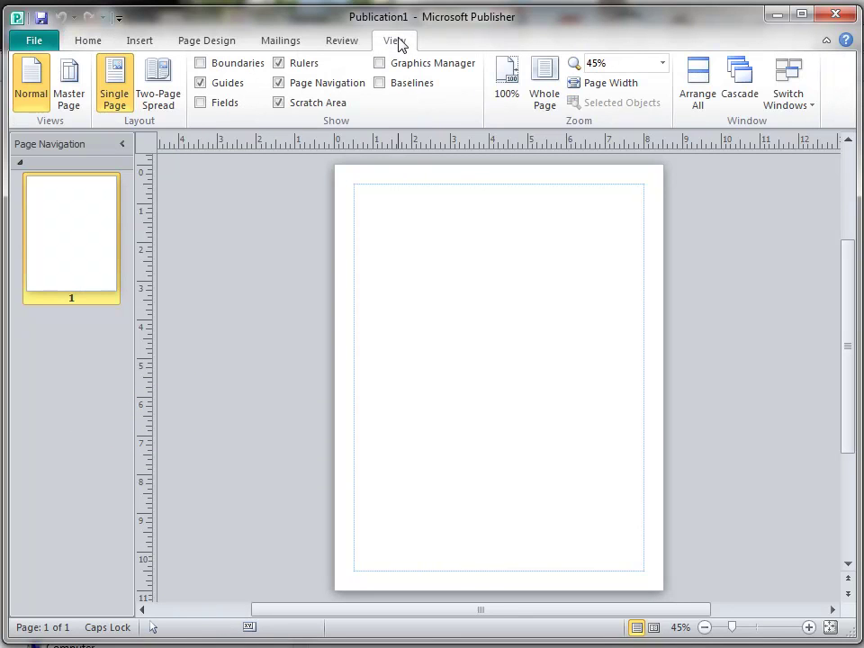
click(279, 82)
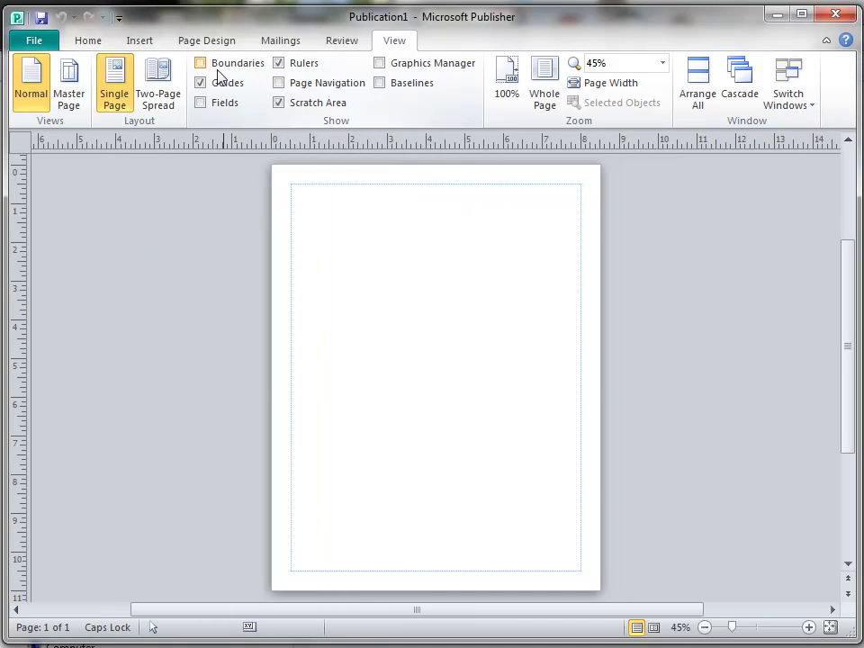
- Insert a WordArt reading DANCING in the plain purple style with a faint reflection
click(139, 44)
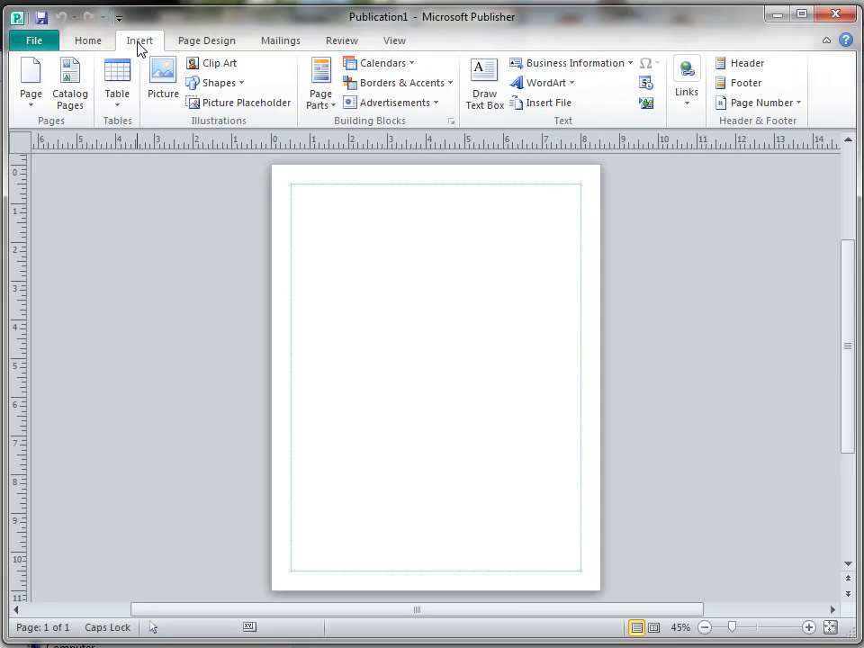
click(573, 84)
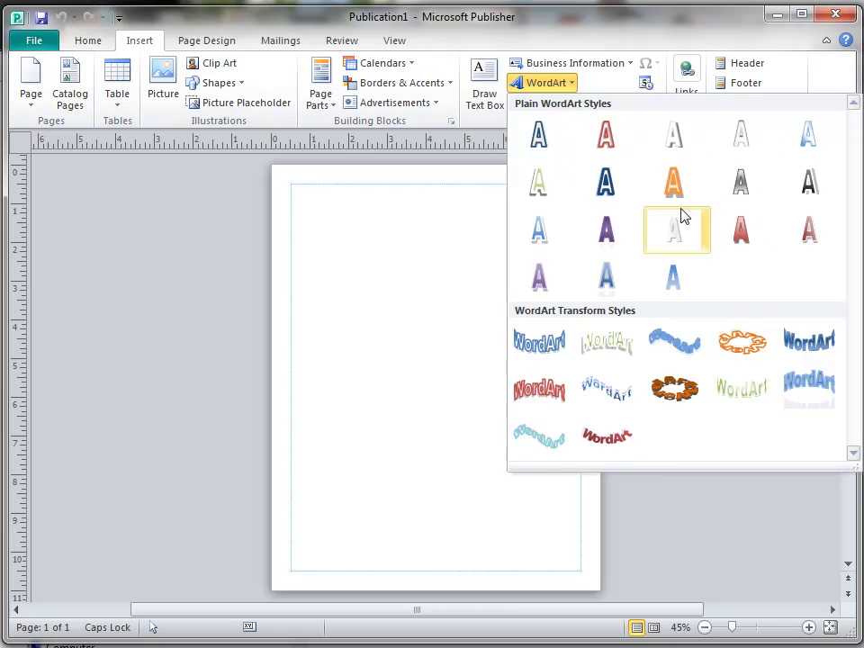
click(608, 232)
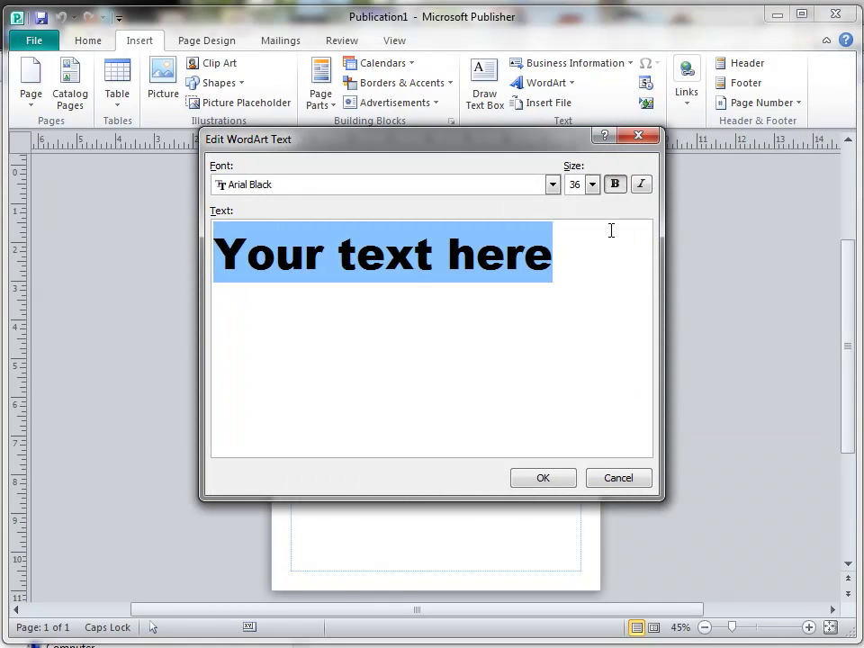
key(Caps_Lock)
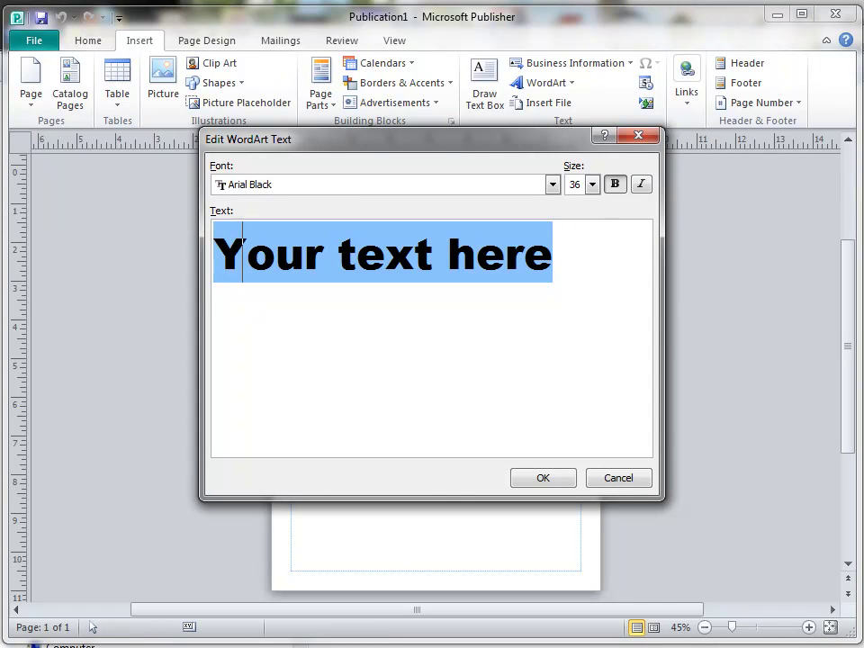
text(d)
key(BackSpace)
key(Caps_Lock)
text(D)
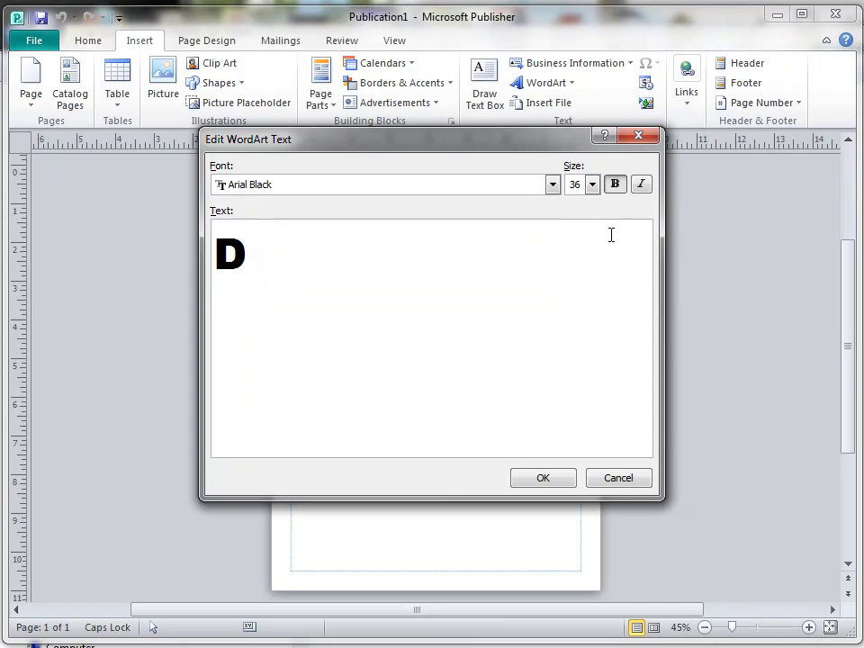
text(ANCING)
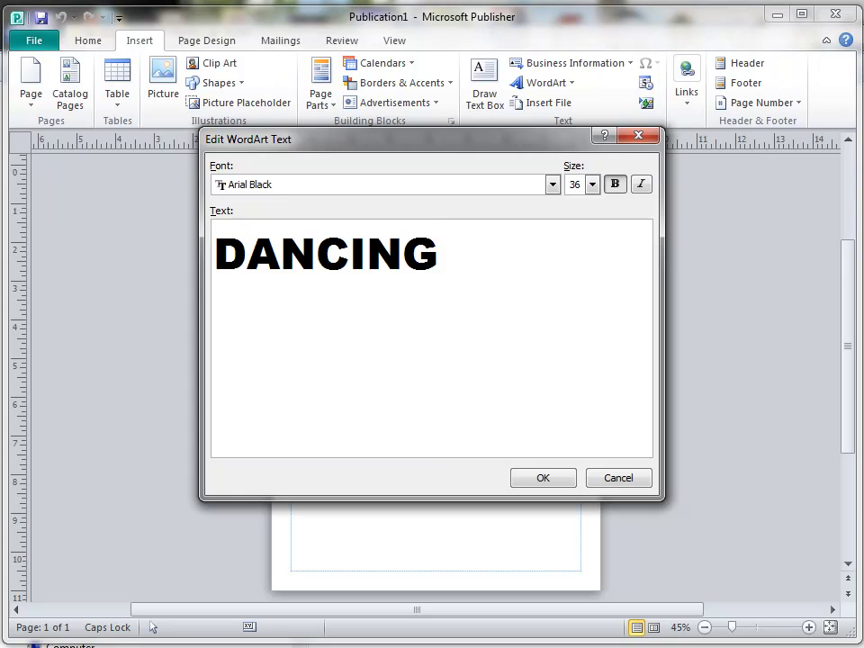
click(543, 478)
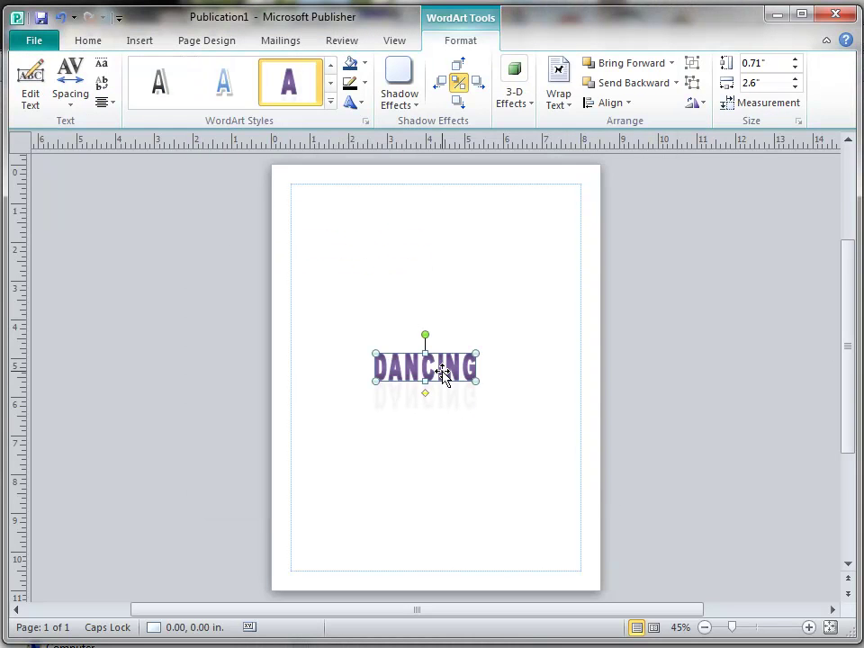
- Move the DANCING WordArt to the upper-left corner of the page margins and enlarge it to about 7.49 x 2.2 in, spanning the margins
drag(442, 373, 369, 198)
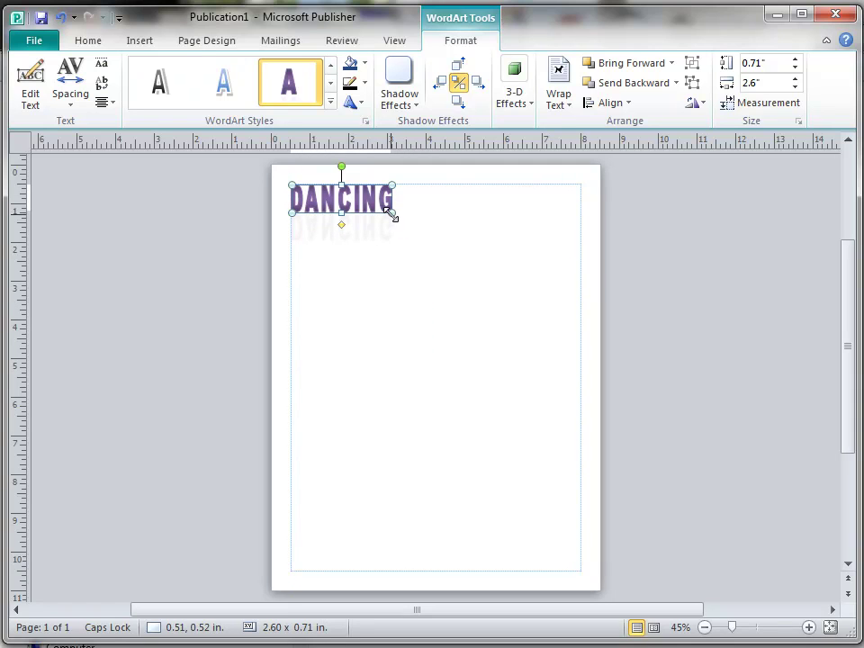
drag(391, 213, 580, 272)
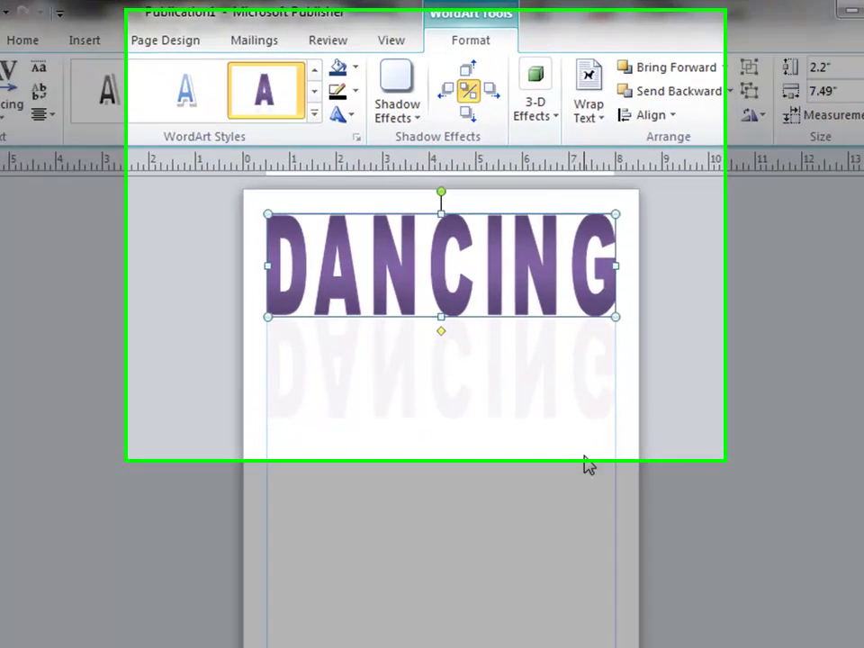
click(559, 375)
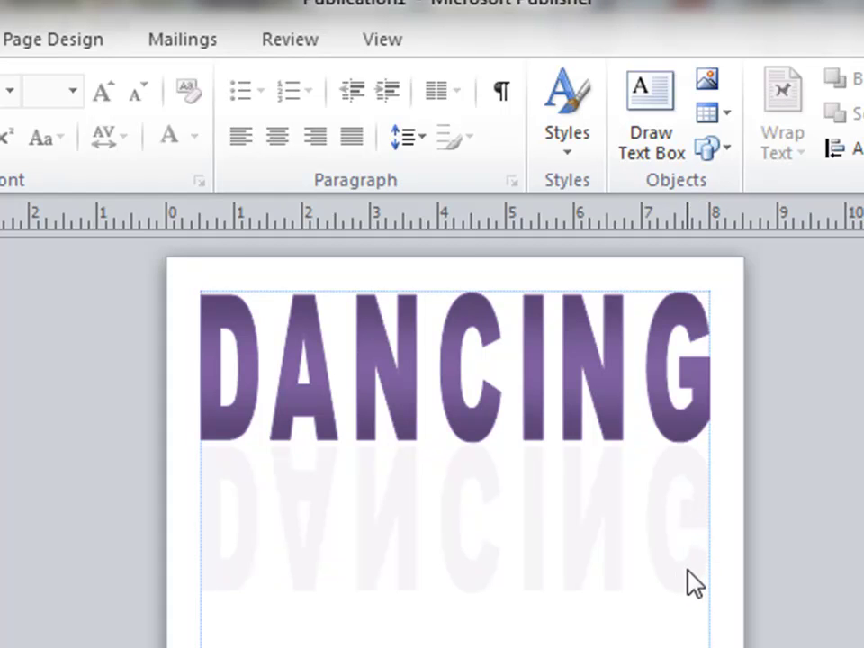
- Remove the shadow effect from the DANCING WordArt
click(663, 443)
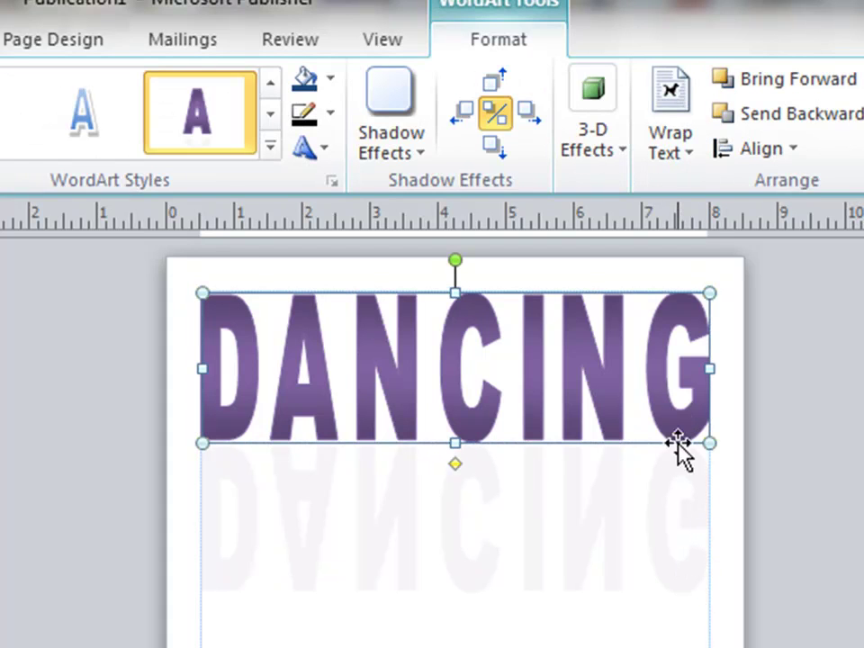
click(420, 162)
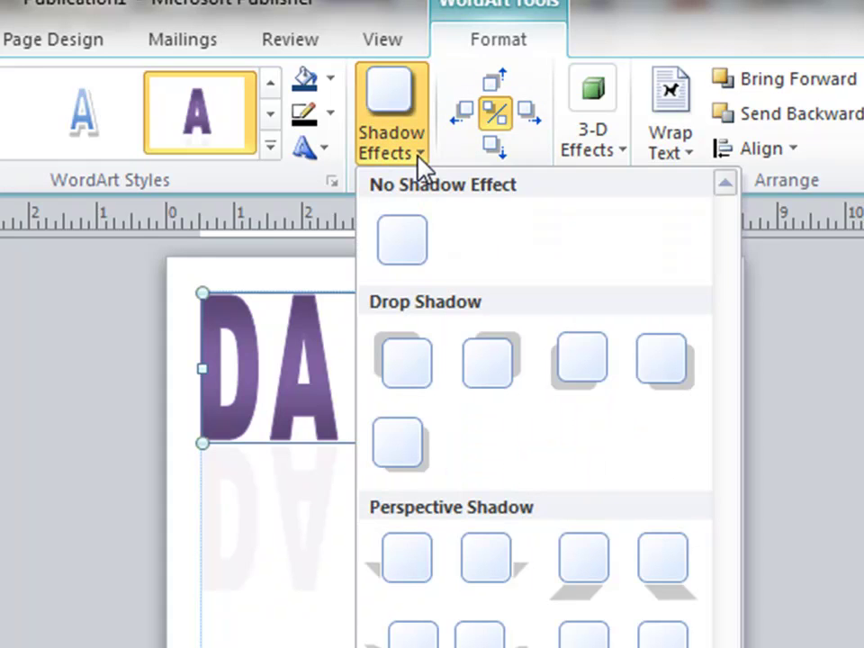
click(429, 259)
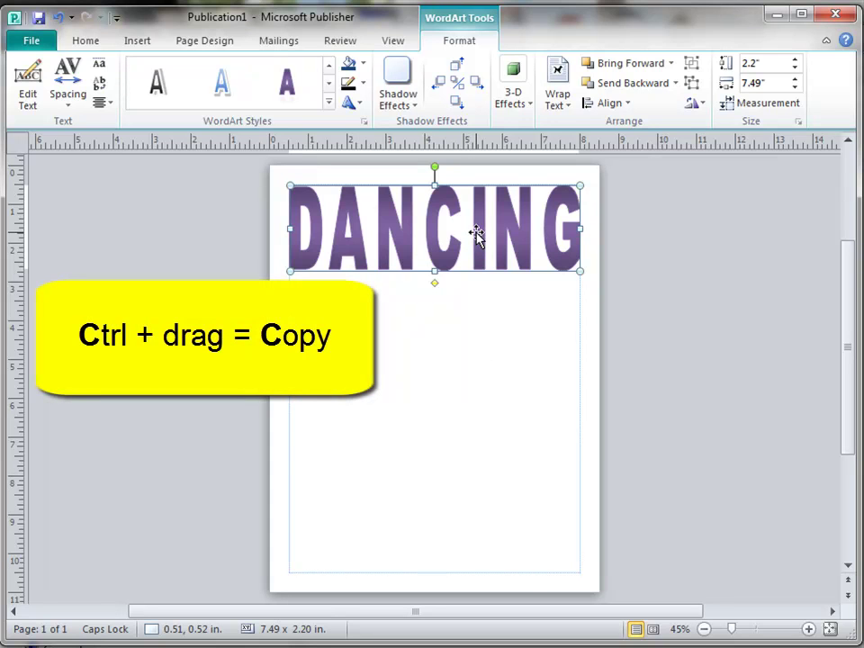
- Copy the DANCING WordArt straight down to the page's bottom margin and change the copy's text to TONIGHT!
drag(479, 237, 480, 541)
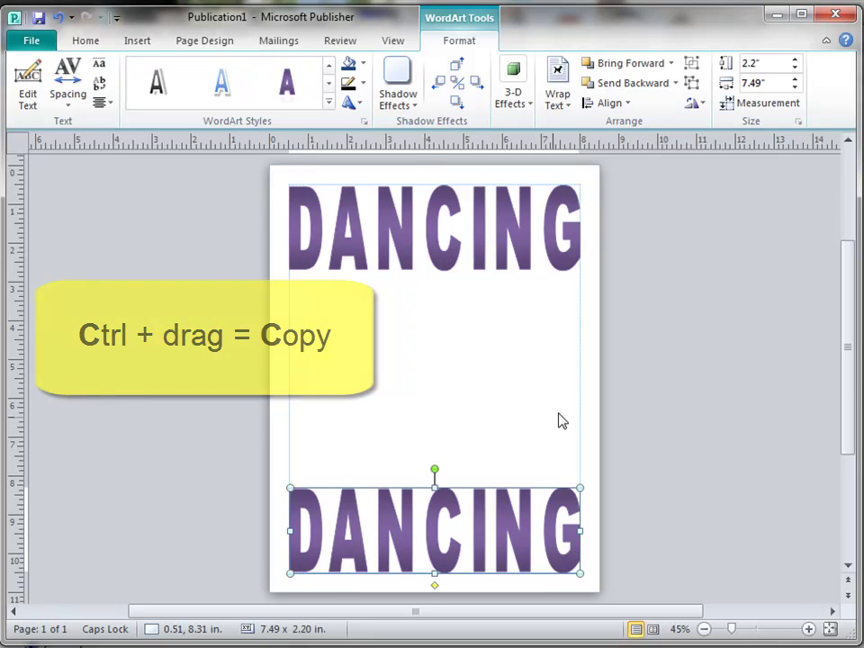
click(581, 415)
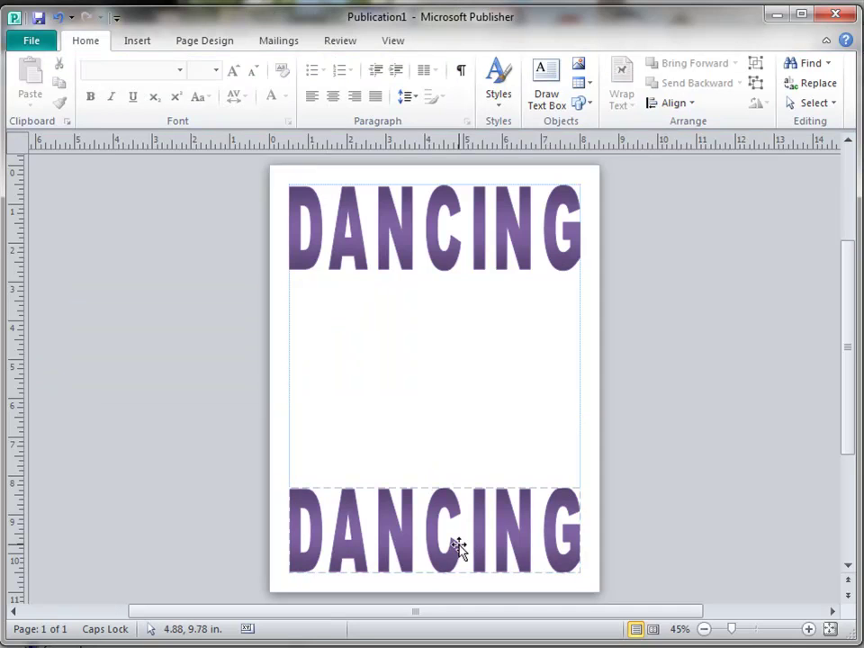
click(479, 518)
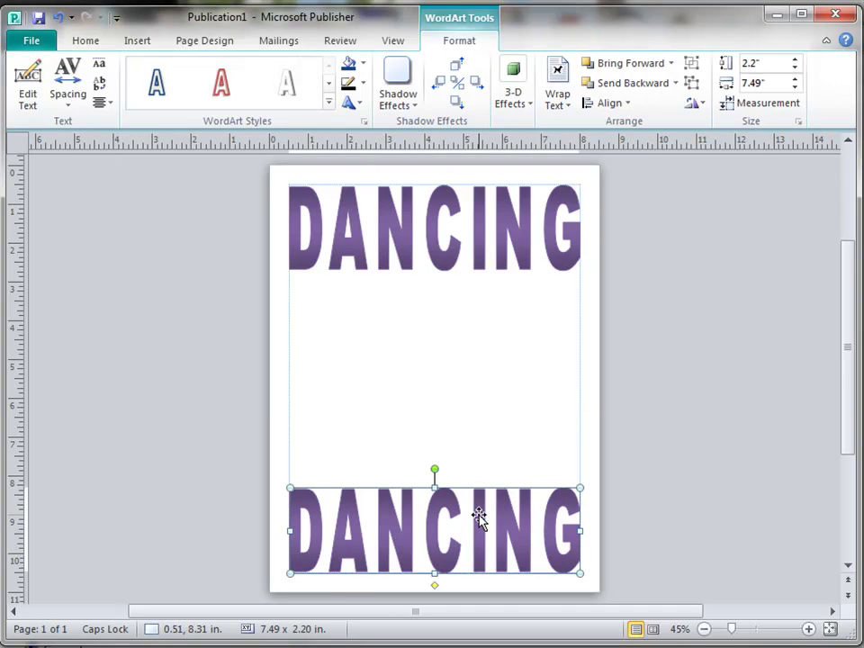
click(28, 104)
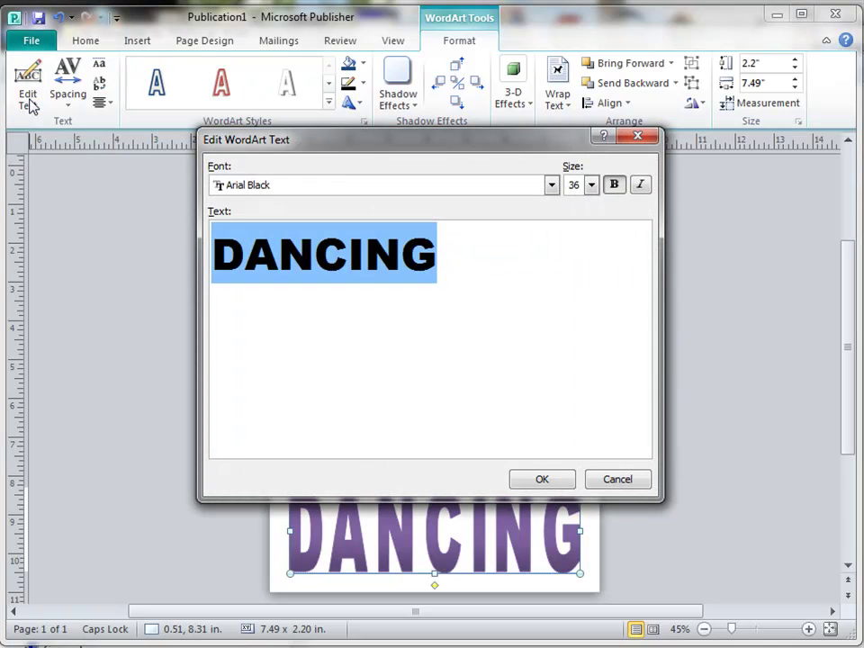
text(TONIGHT)
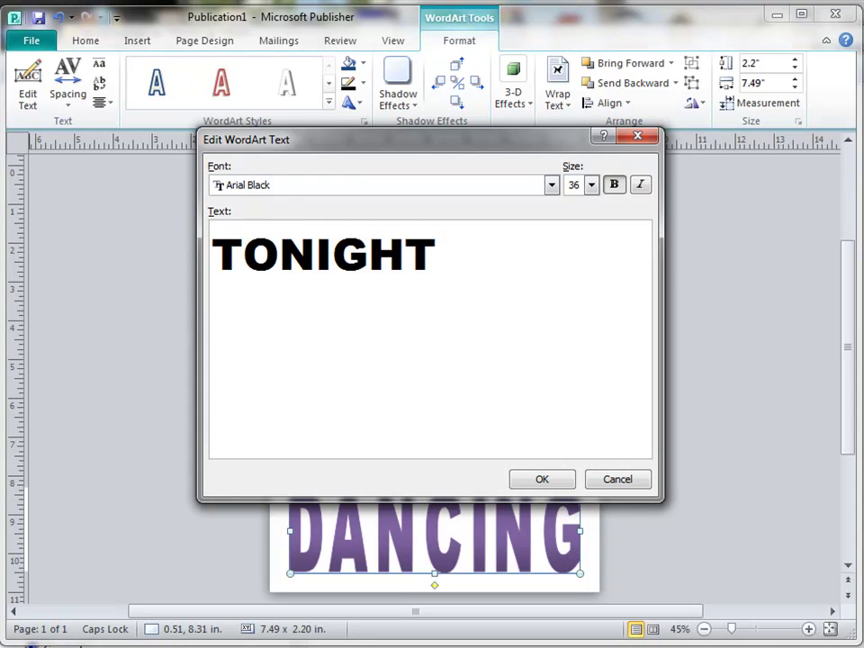
text(!)
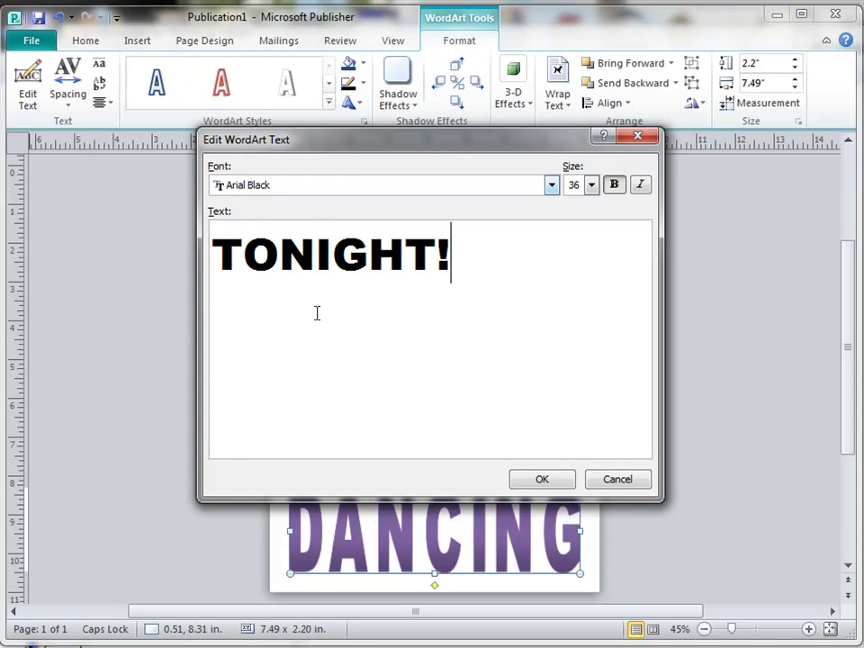
click(552, 483)
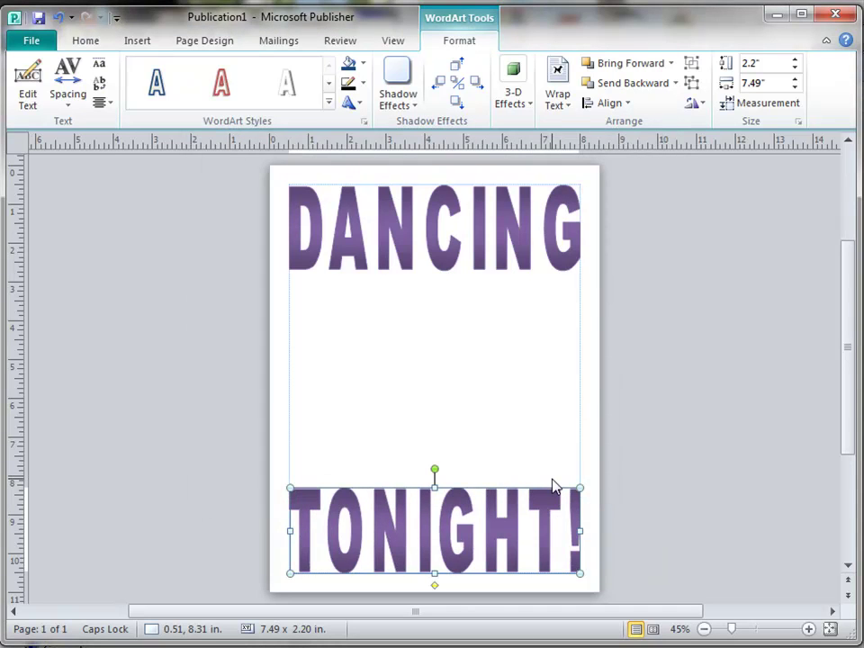
- Warp the DANCING WordArt into a trapezoid that narrows downward, and widen its lower edge to soften the taper
click(470, 250)
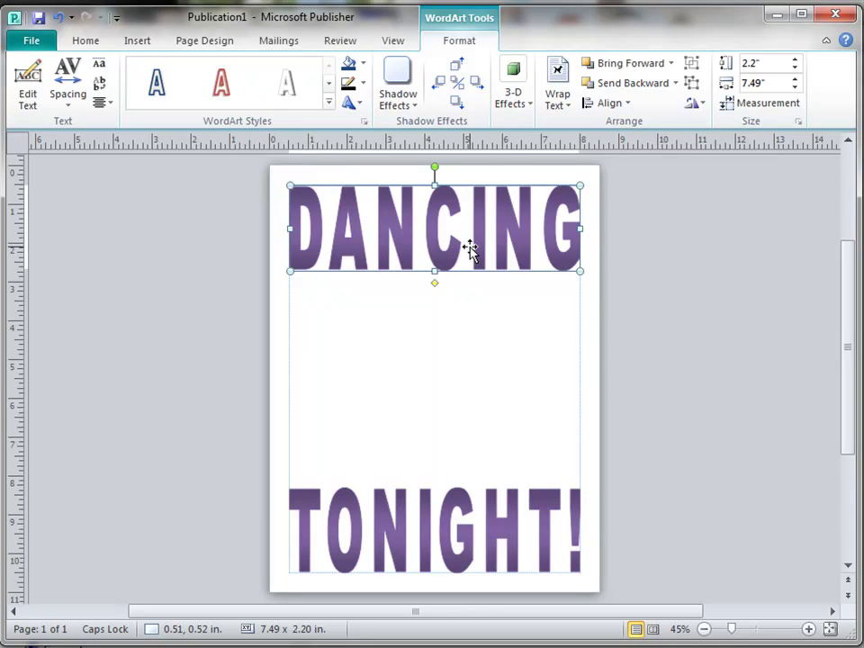
right_click(471, 251)
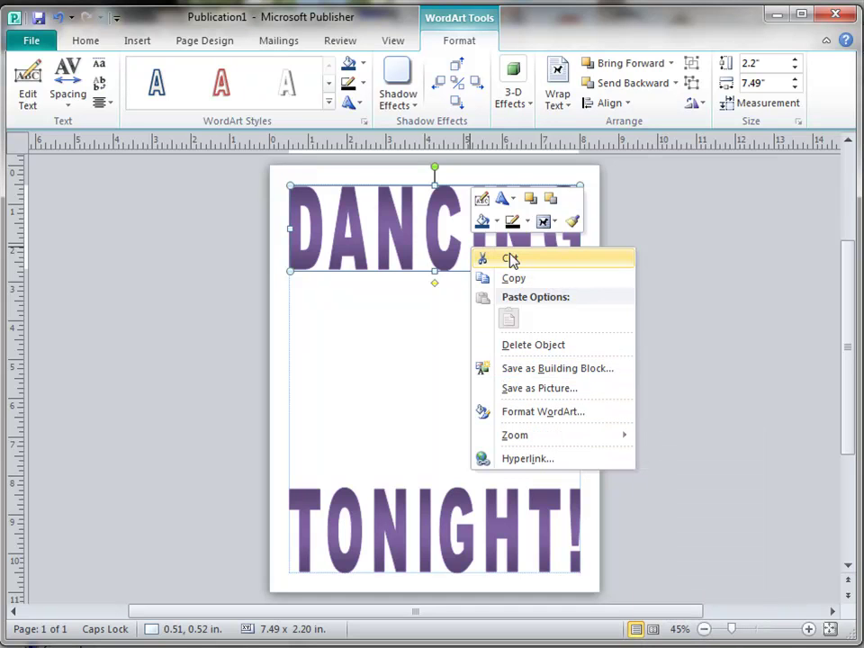
click(513, 203)
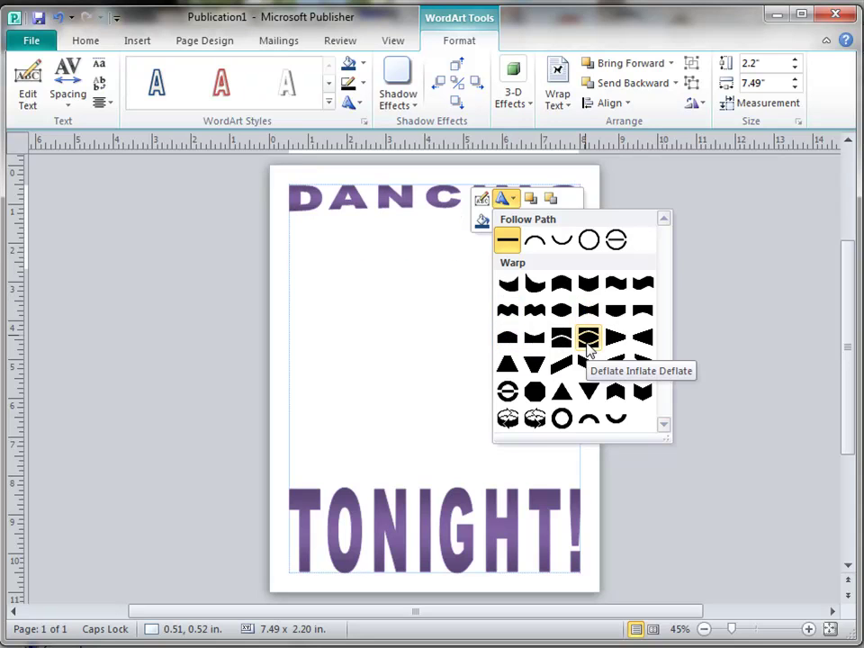
click(534, 365)
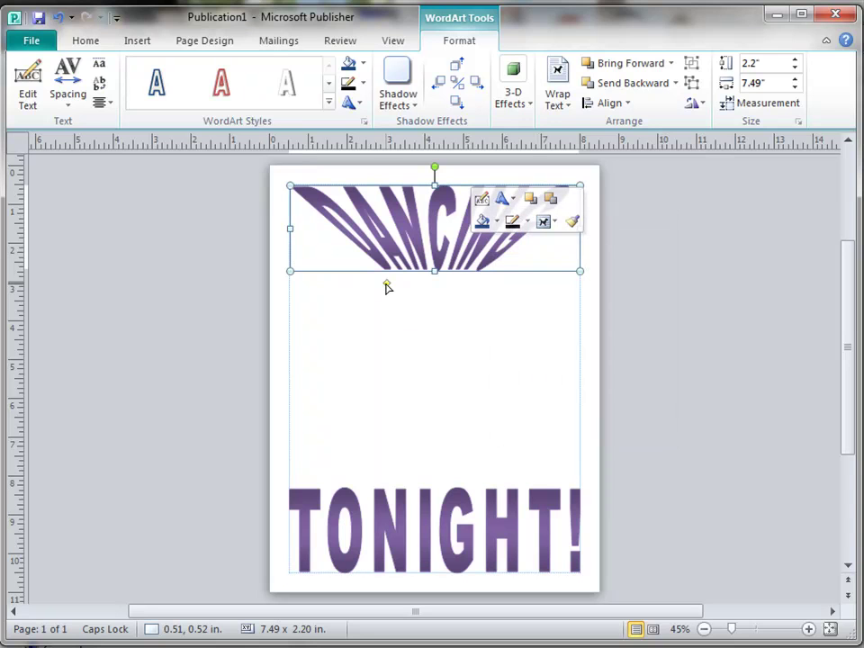
drag(387, 287, 356, 286)
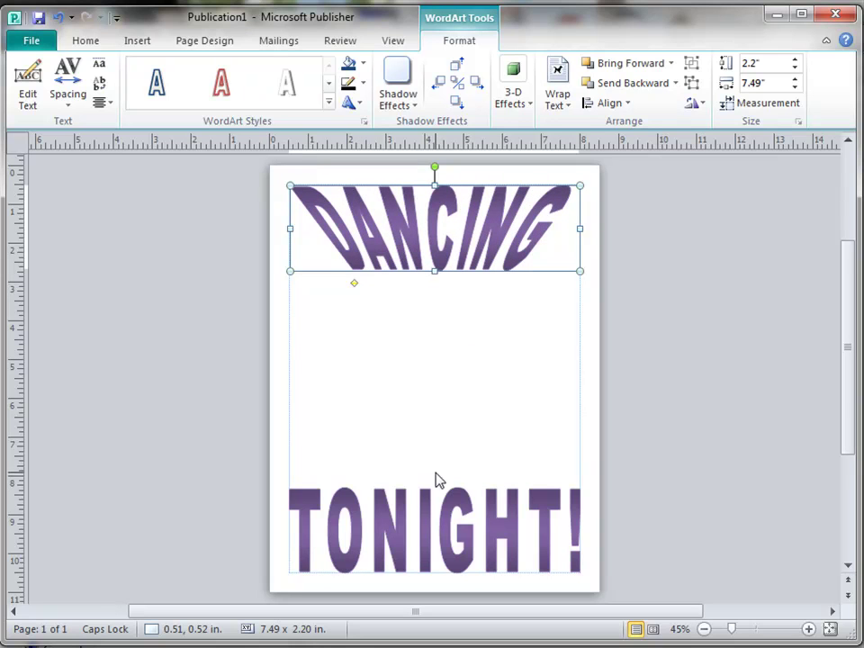
- Warp the TONIGHT! WordArt into a trapezoid that narrows toward its upper edge
click(450, 526)
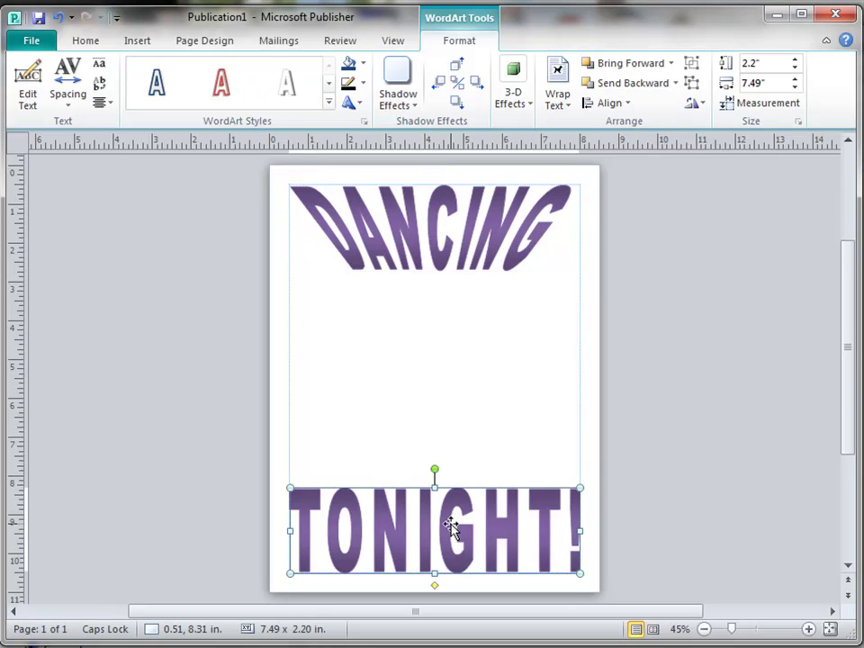
right_click(453, 510)
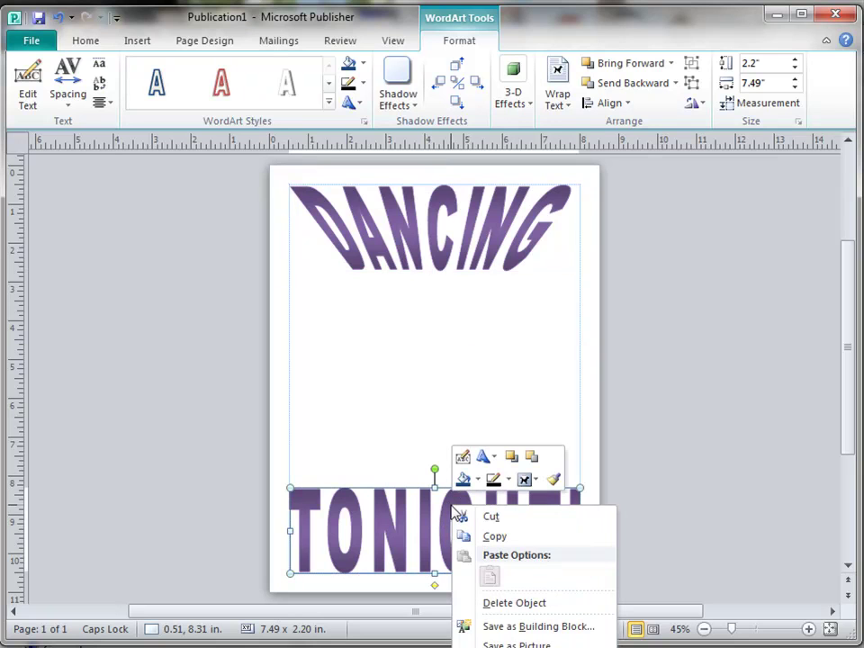
click(497, 459)
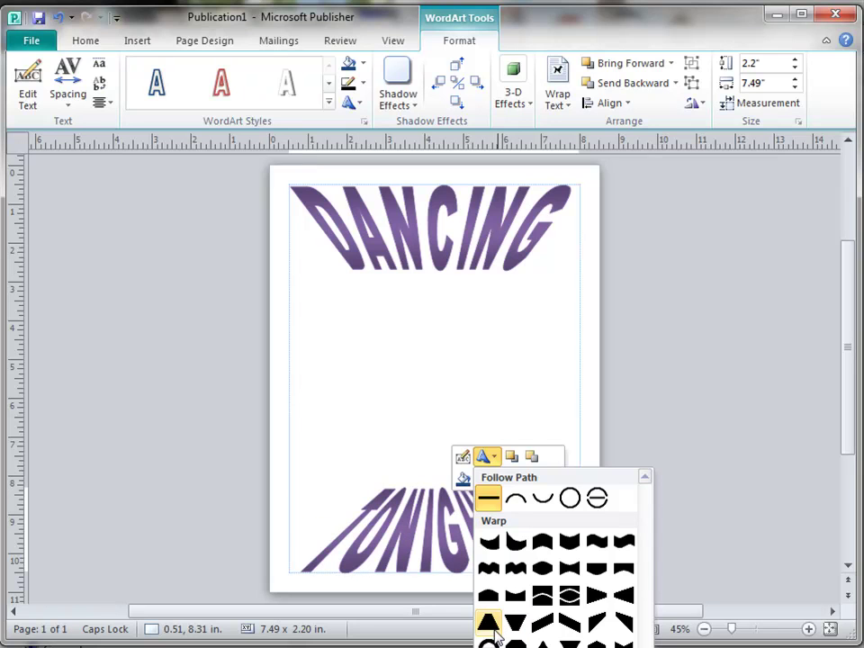
click(487, 623)
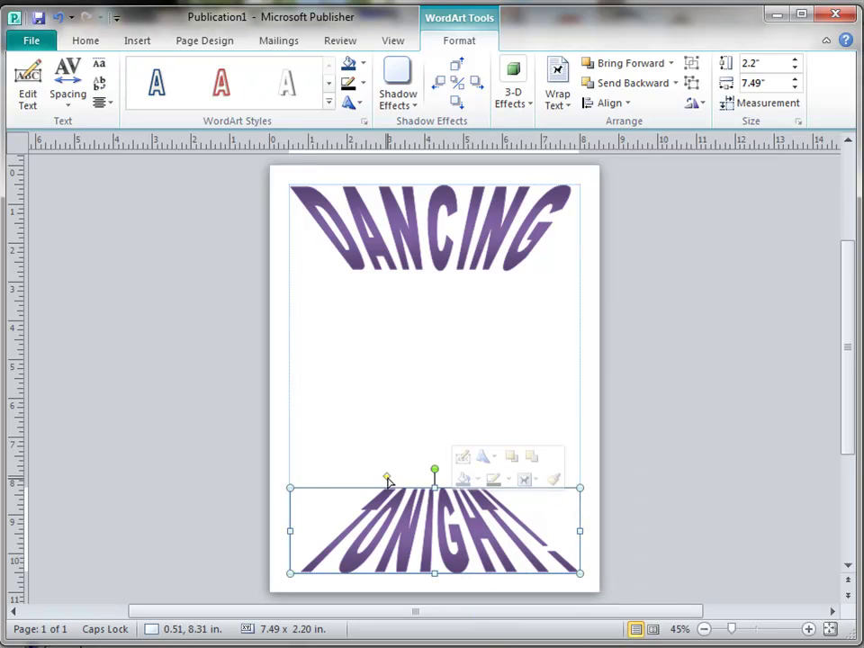
- Widen the upper edge of the TONIGHT! WordArt's trapezoid warp to soften its taper, and deselect it
drag(387, 480, 363, 478)
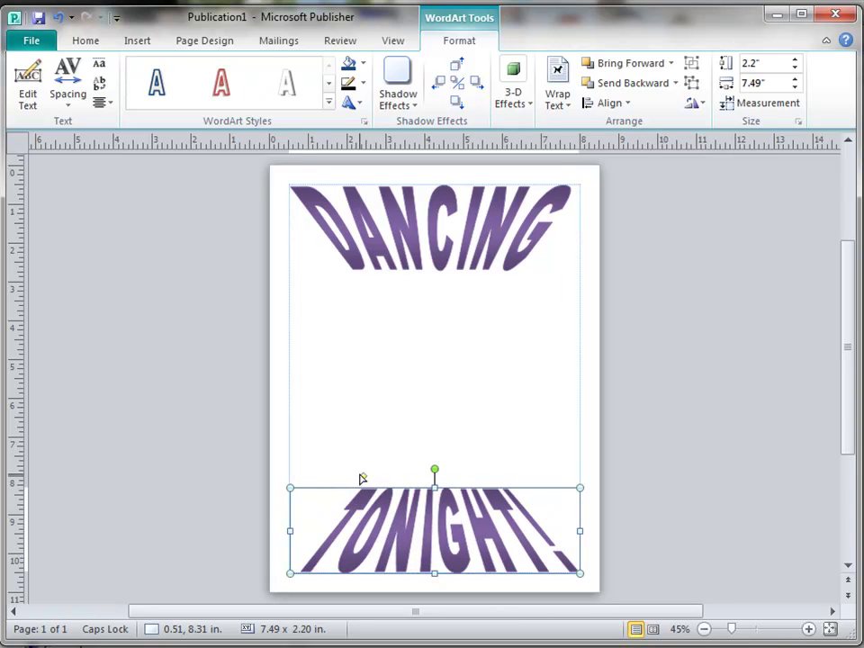
drag(363, 480, 352, 478)
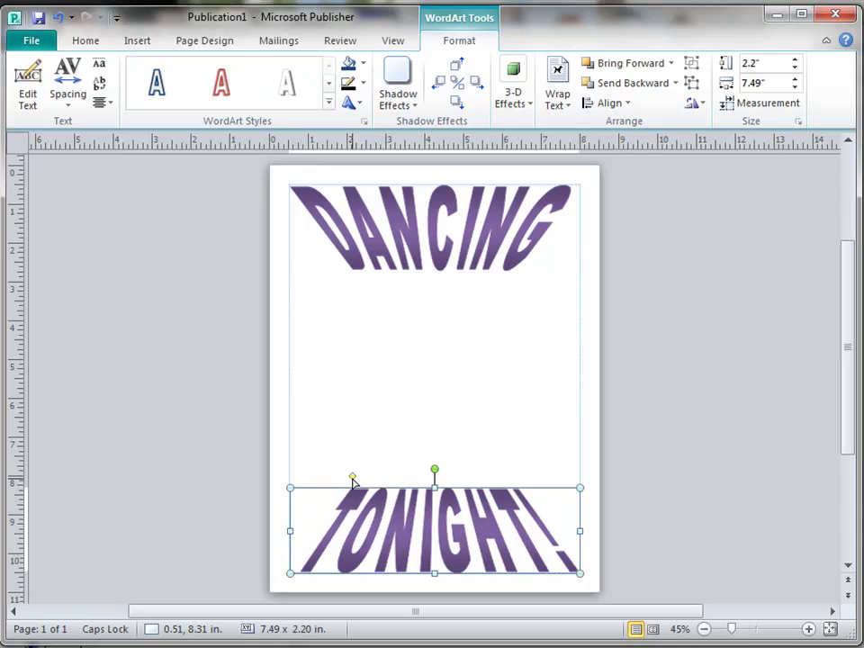
click(519, 415)
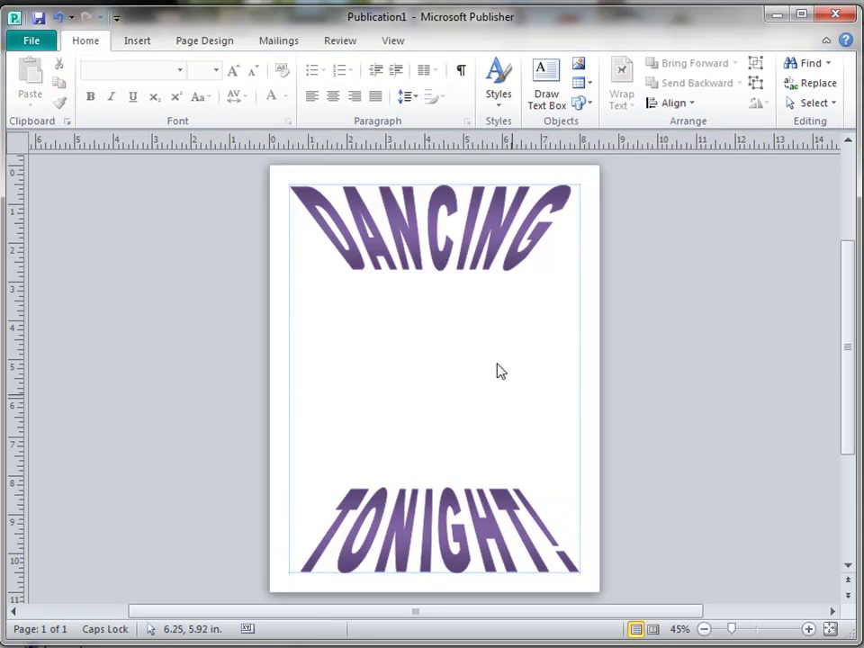
- Insert the picture Dancers.gif from the C: drive's TEMP folder onto the poster
click(137, 45)
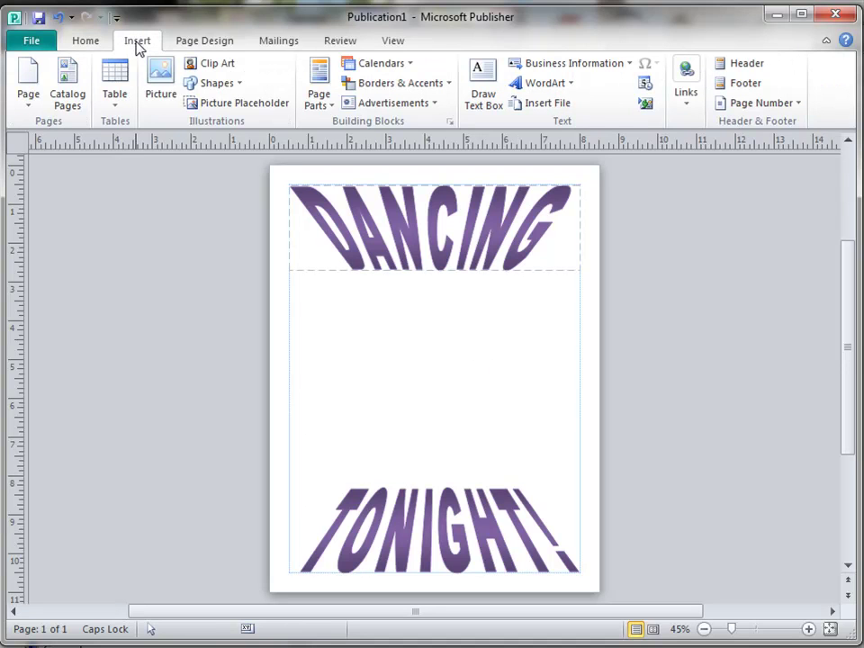
click(161, 99)
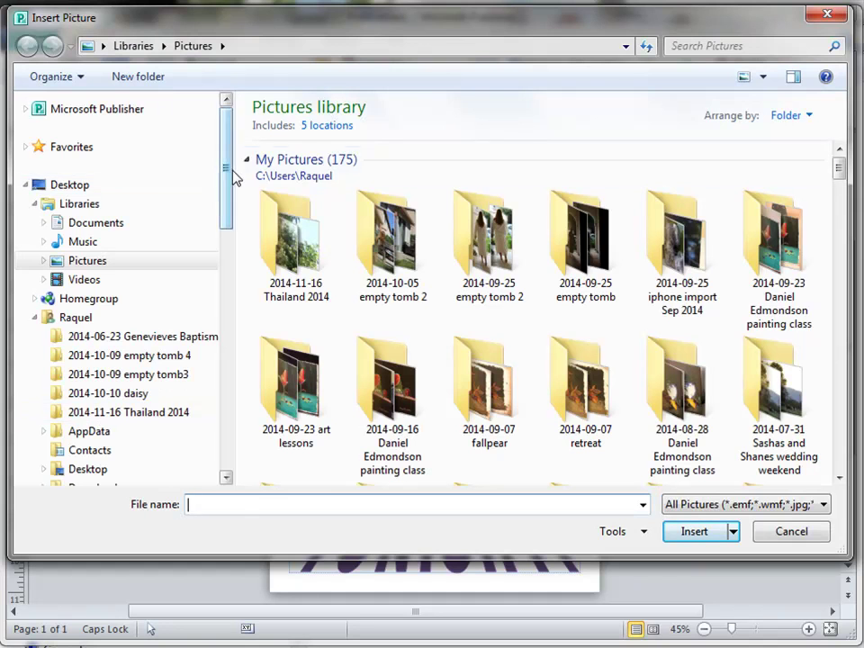
mouse_move(227, 179)
mouse_down()
mouse_move(227, 438)
mouse_move(228, 376)
mouse_up()
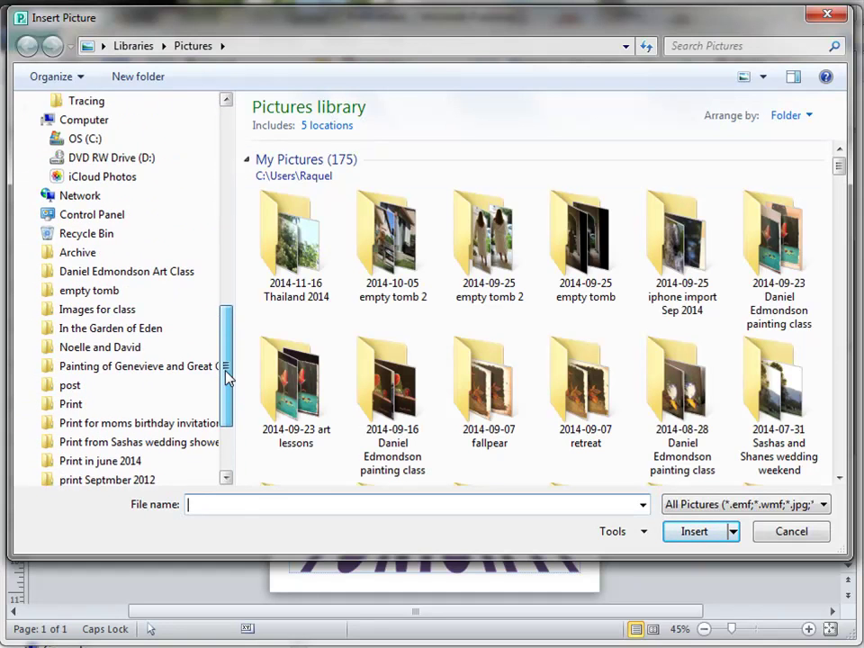
click(45, 139)
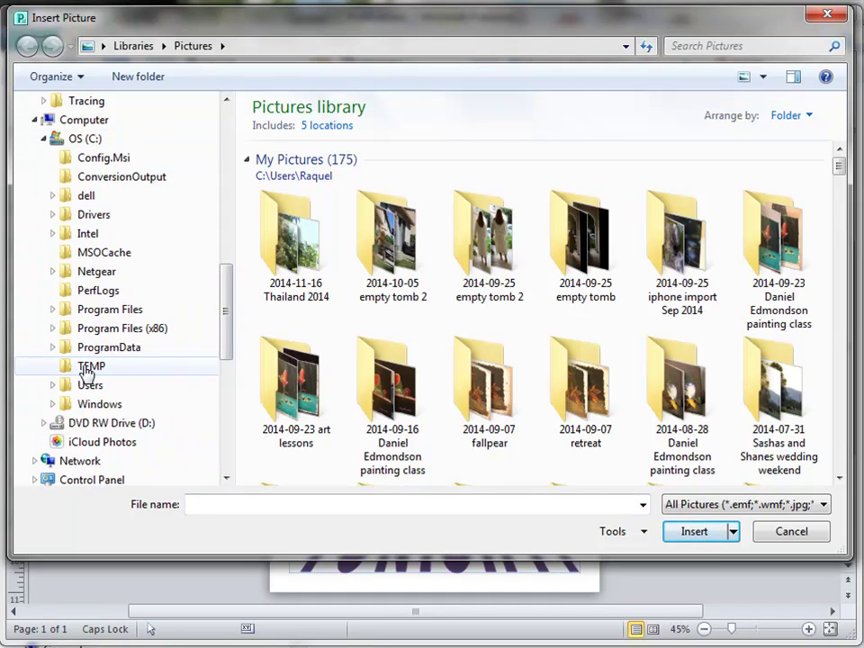
click(87, 371)
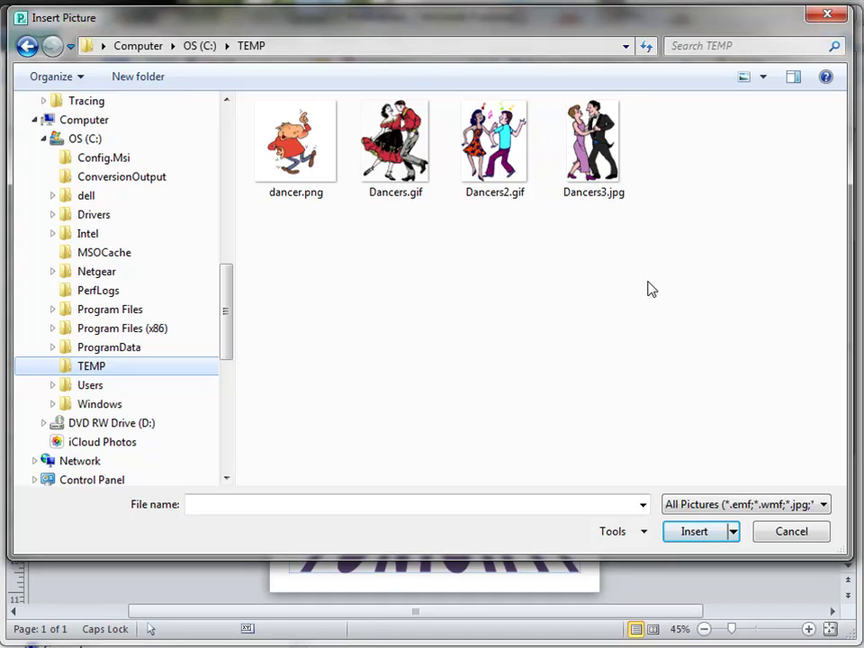
click(396, 144)
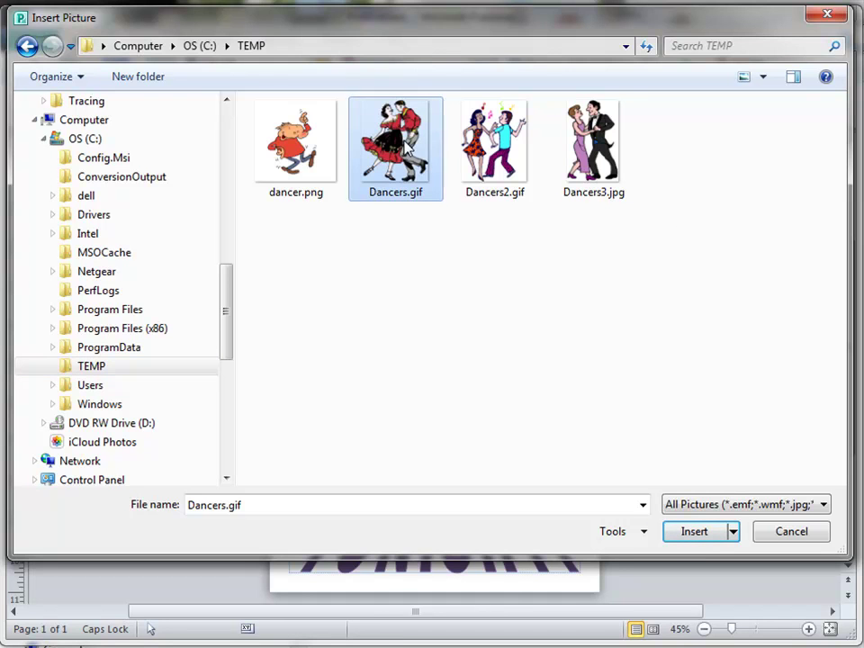
click(704, 540)
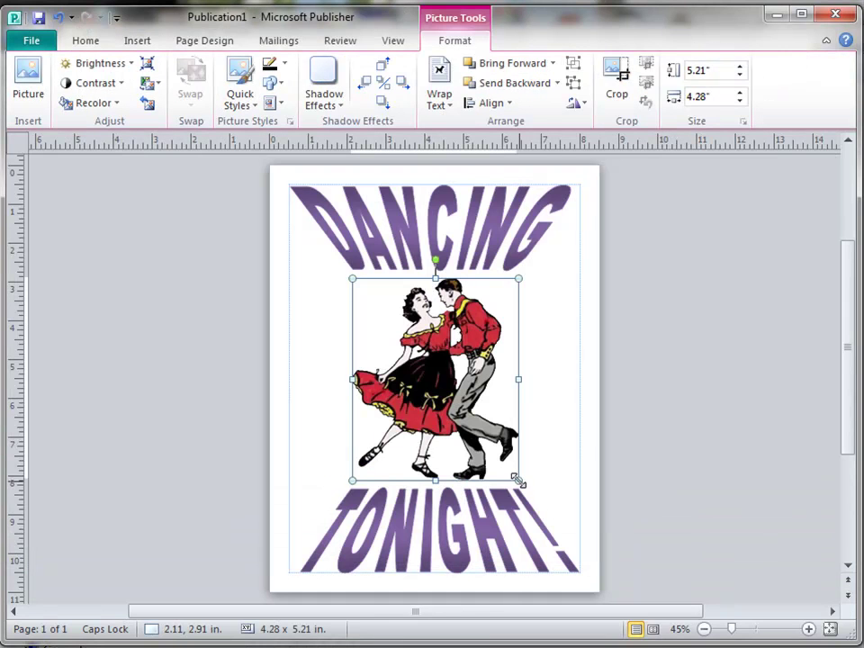
- Try enlarging the dancers picture proportionally to about 5.63 x 6.85 in, and undo a height-only squash to about 2.36 in
drag(519, 481, 571, 531)
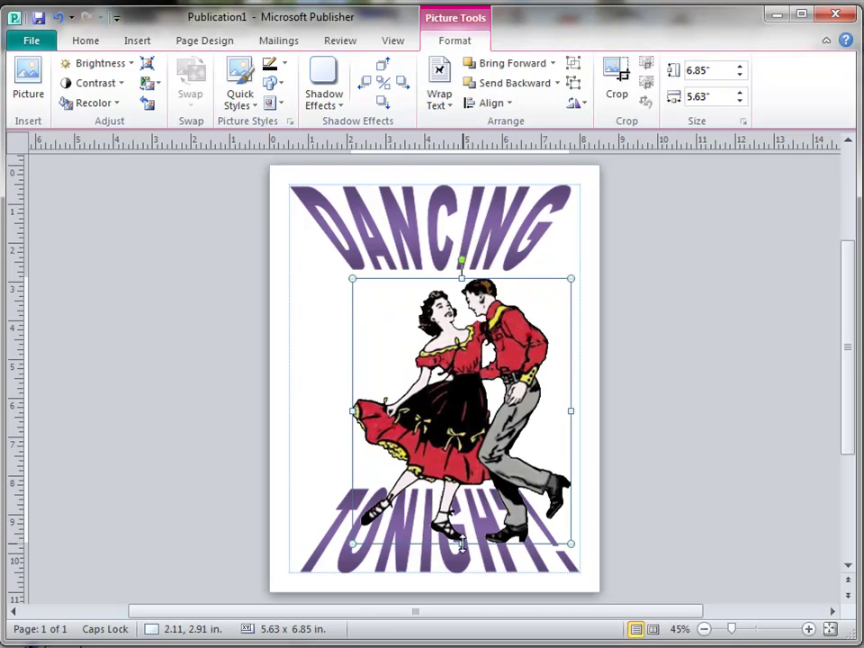
drag(461, 544, 461, 369)
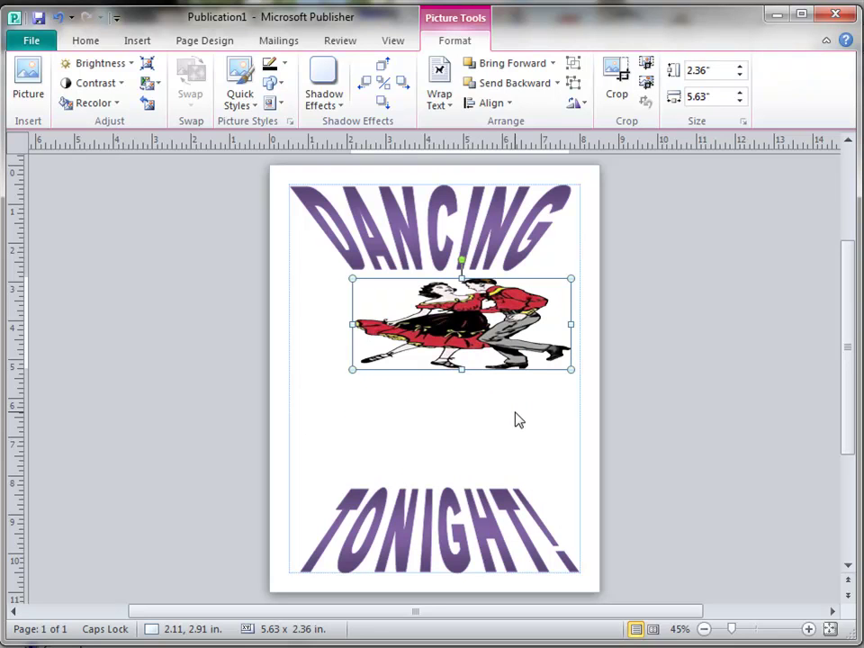
click(58, 19)
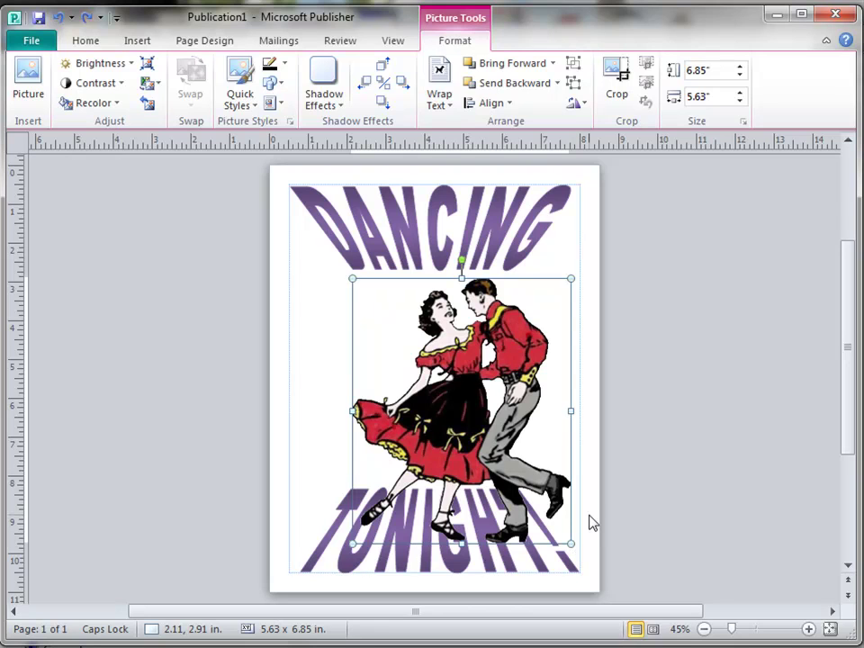
- Scale the dancers picture down proportionally to about 4.25 x 5.18 in, fitting it between DANCING and TONIGHT!, and deselect it
drag(571, 543, 498, 483)
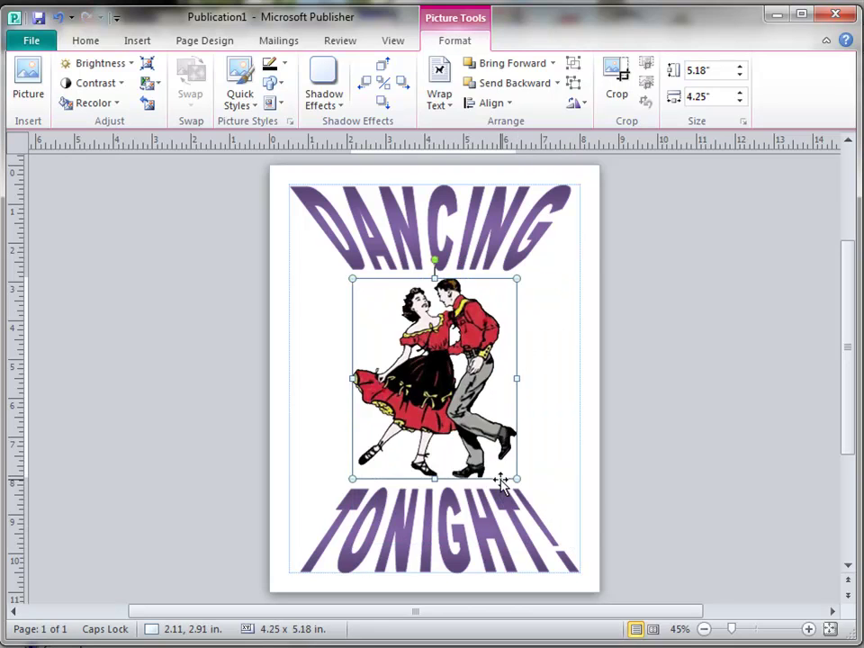
click(600, 466)
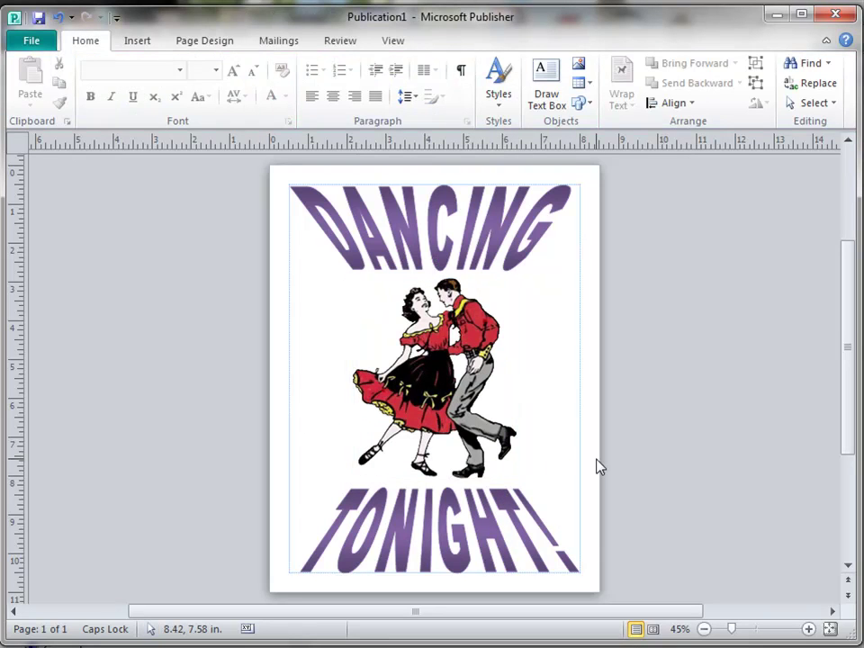